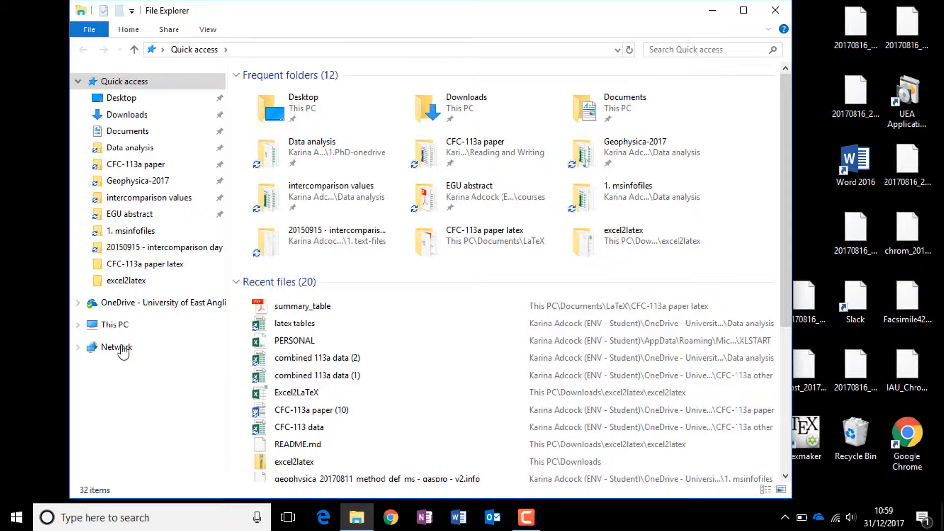
- Open the MassLynx folder on the Windows (C:) drive
click(77, 326)
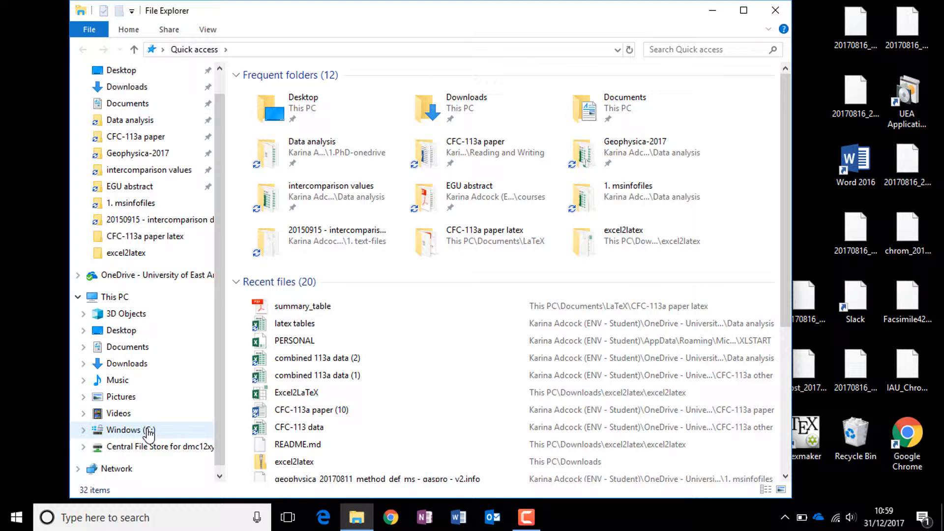
click(147, 430)
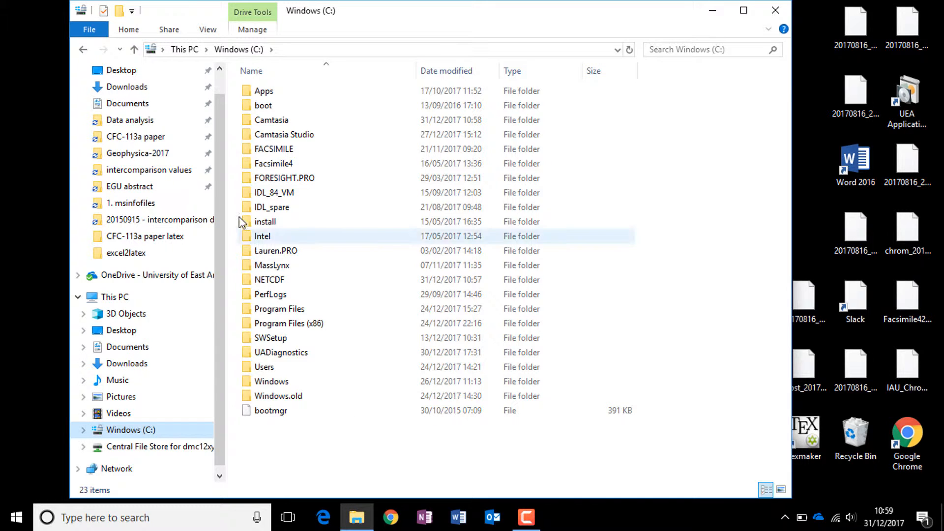
click(278, 268)
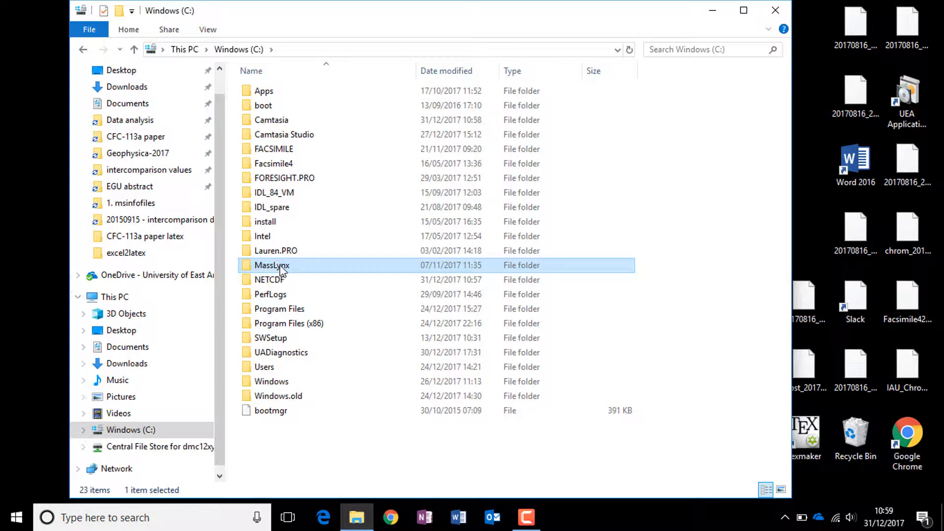
double_click(280, 270)
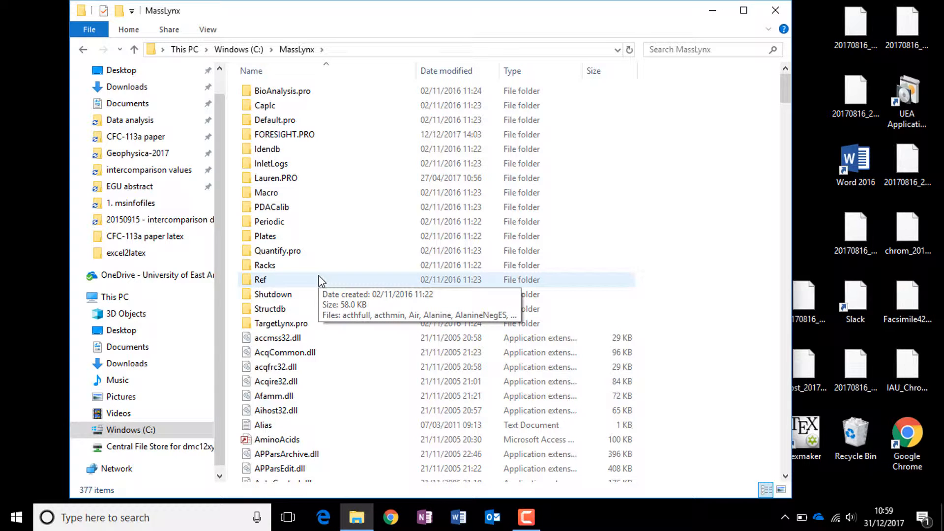
- Launch the Dbridge application from the MassLynx folder and accept MassLynx as the source format and NetCDF as the target format
key(d)
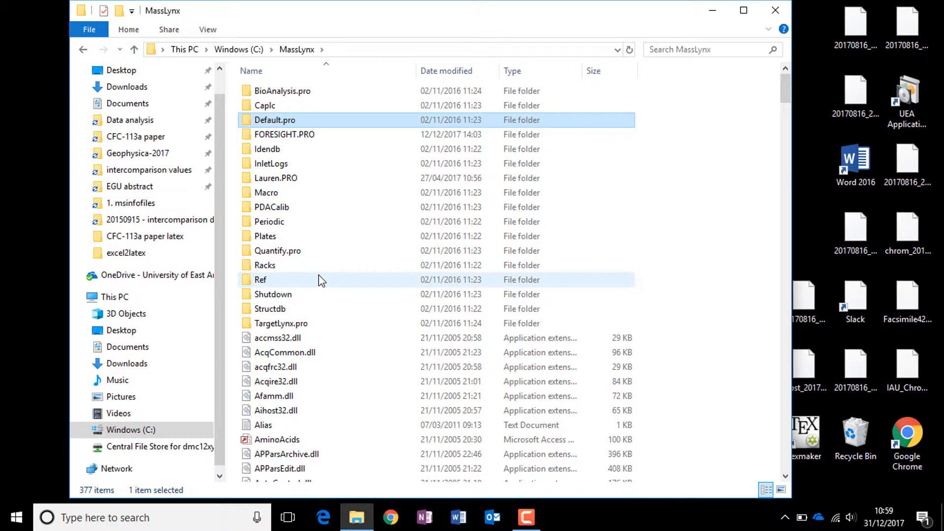
key(d)
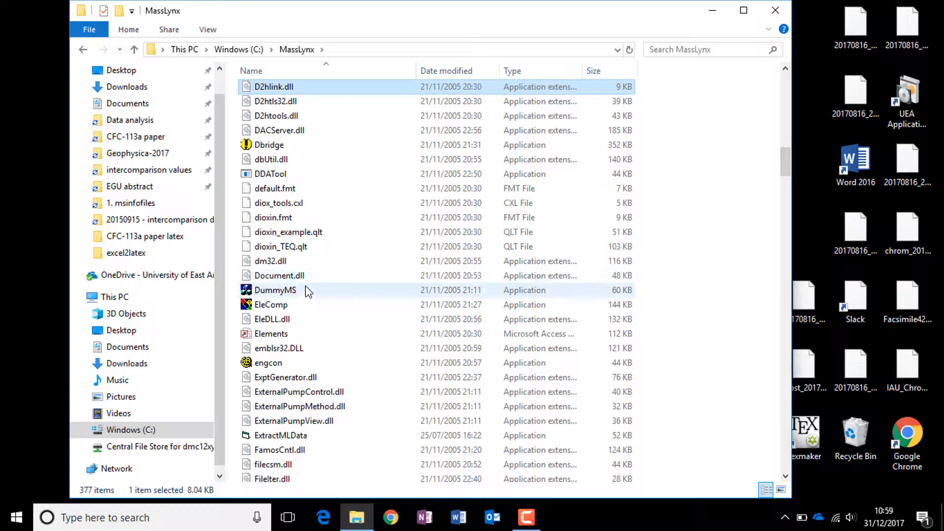
mouse_move(295, 148)
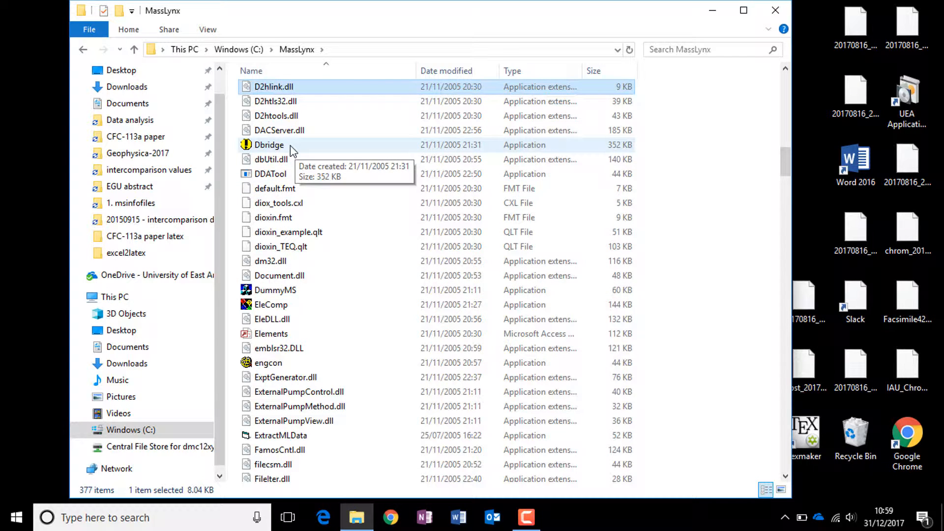
double_click(290, 145)
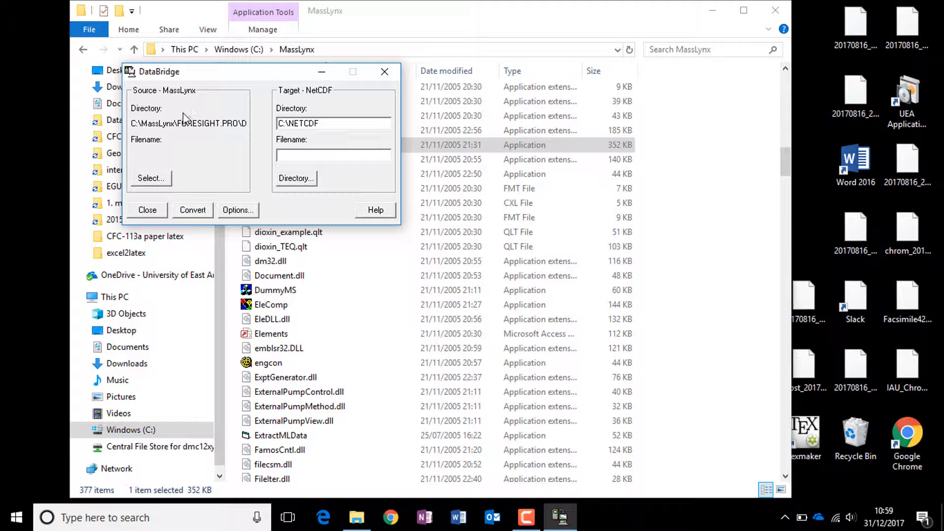
click(238, 210)
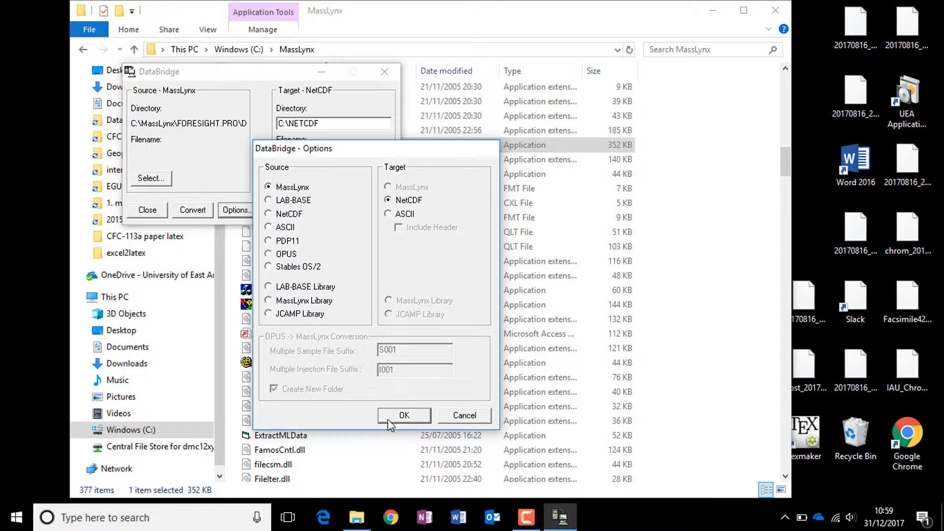
click(402, 417)
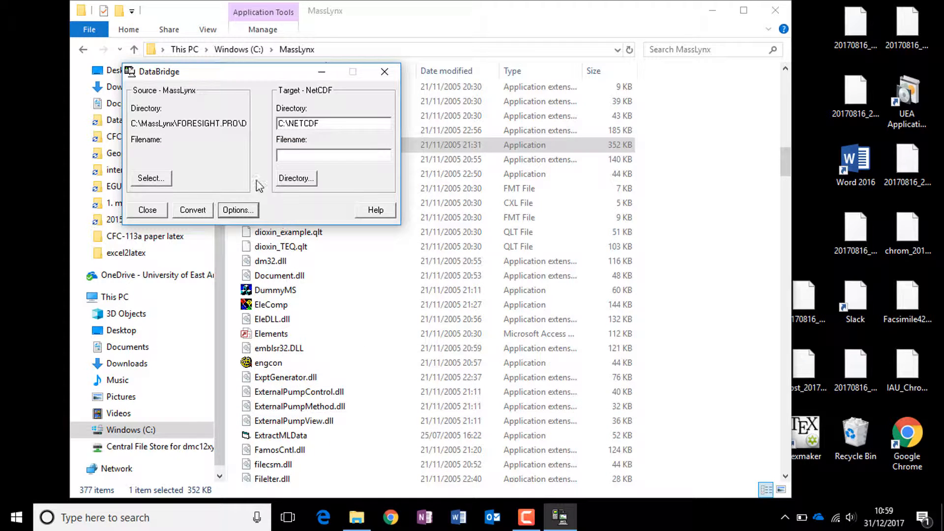
- Browse the source file selection to the C:\MassLynx\FORESIGHT.PRO\Data directory
click(151, 179)
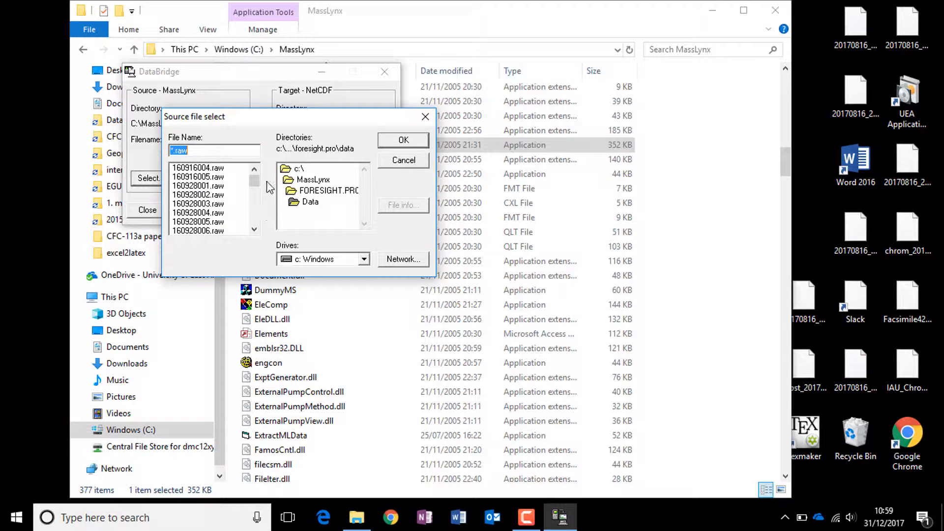
double_click(299, 170)
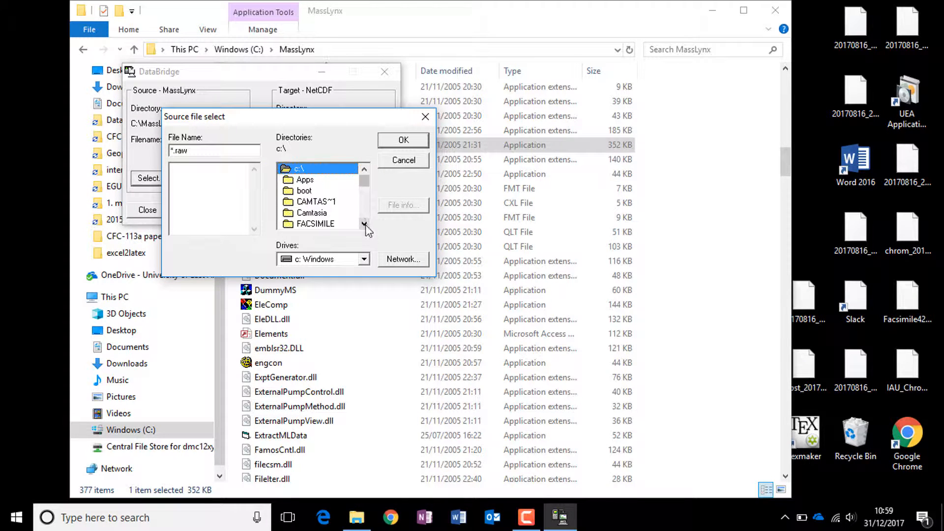
drag(365, 224, 364, 224)
double_click(339, 213)
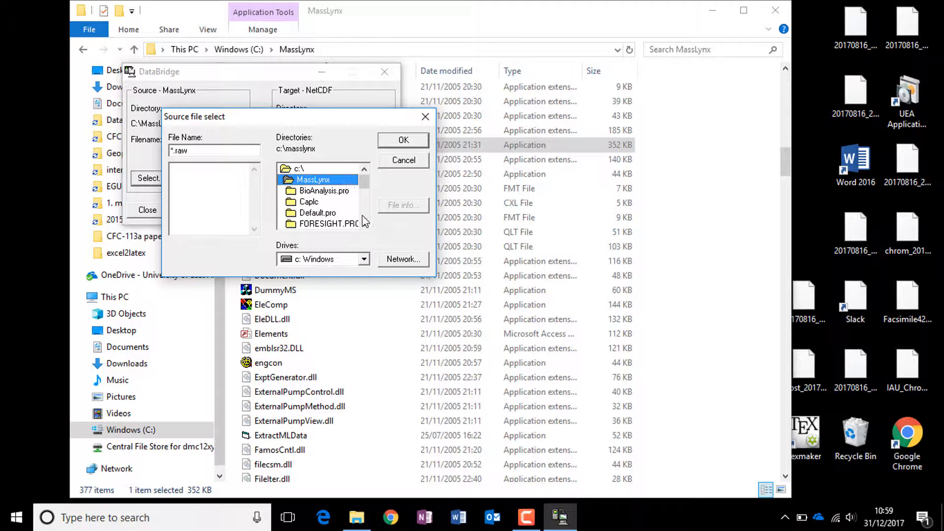
click(363, 218)
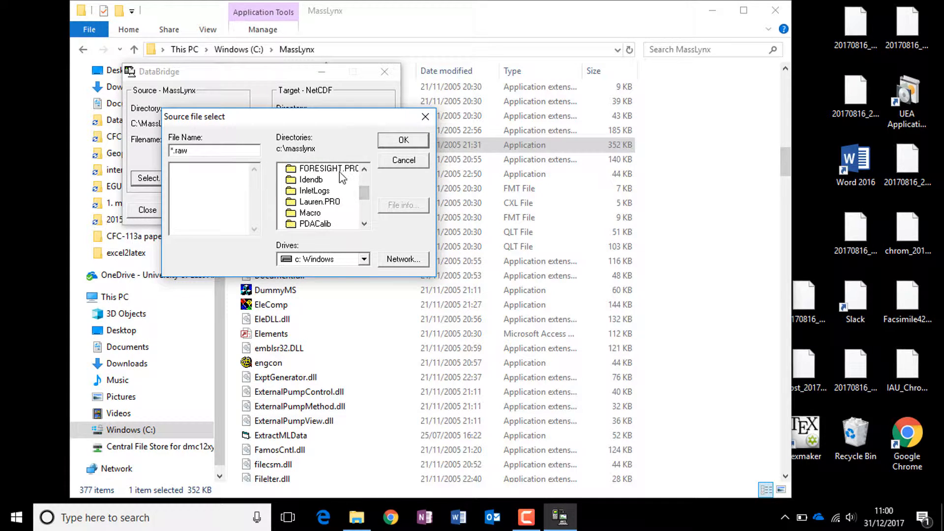
double_click(338, 173)
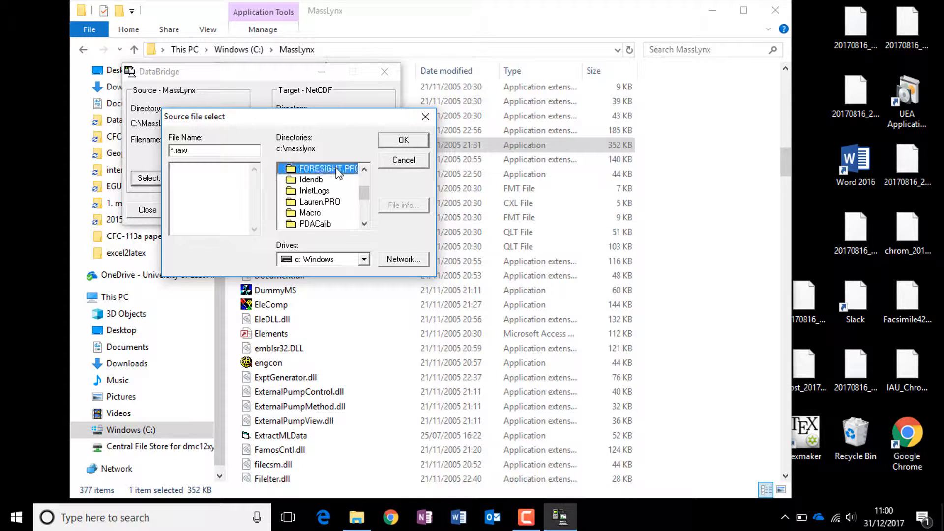
click(365, 225)
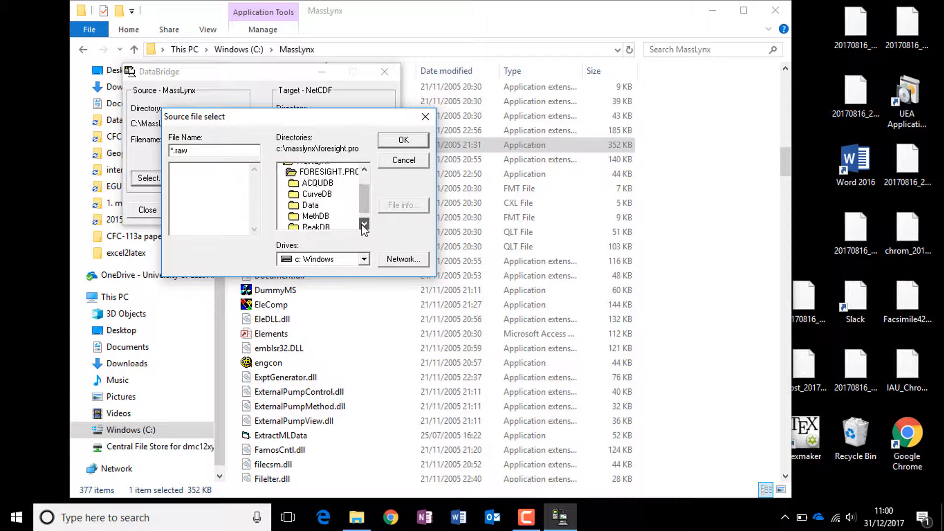
double_click(311, 203)
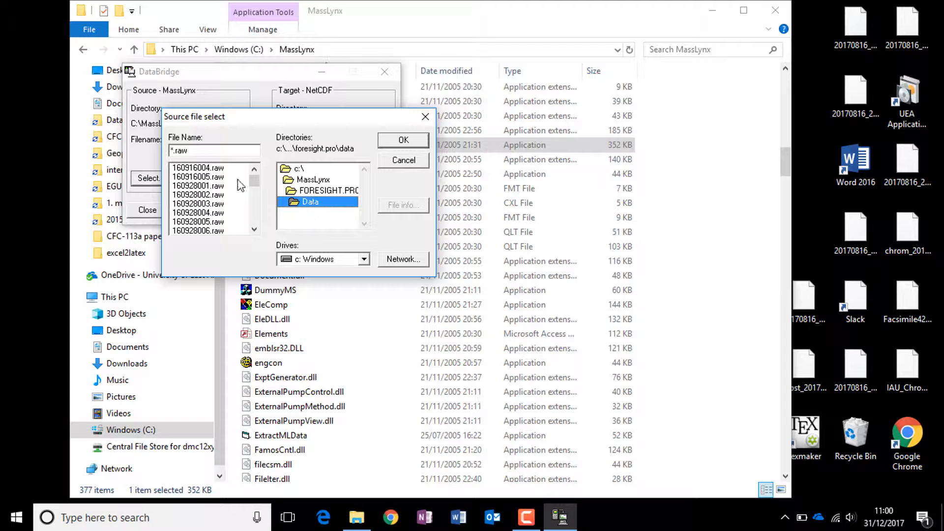
- Choose the raw files 20171123_001.raw through 20171123_016.raw as the source files for the conversion
drag(253, 182, 253, 222)
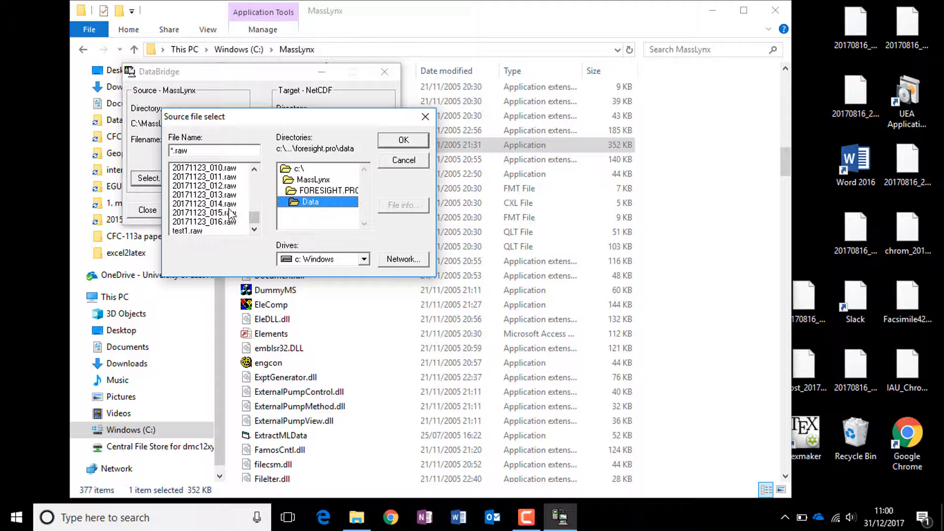
click(213, 222)
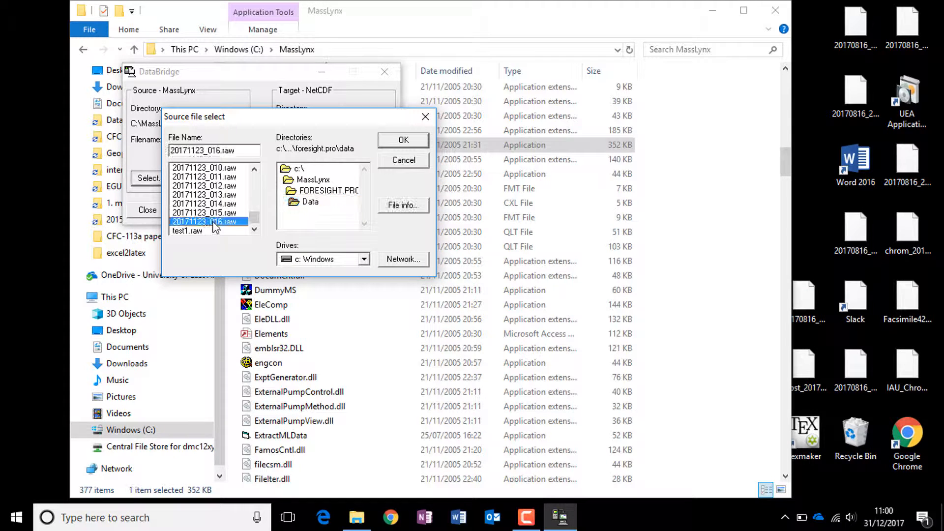
click(255, 170)
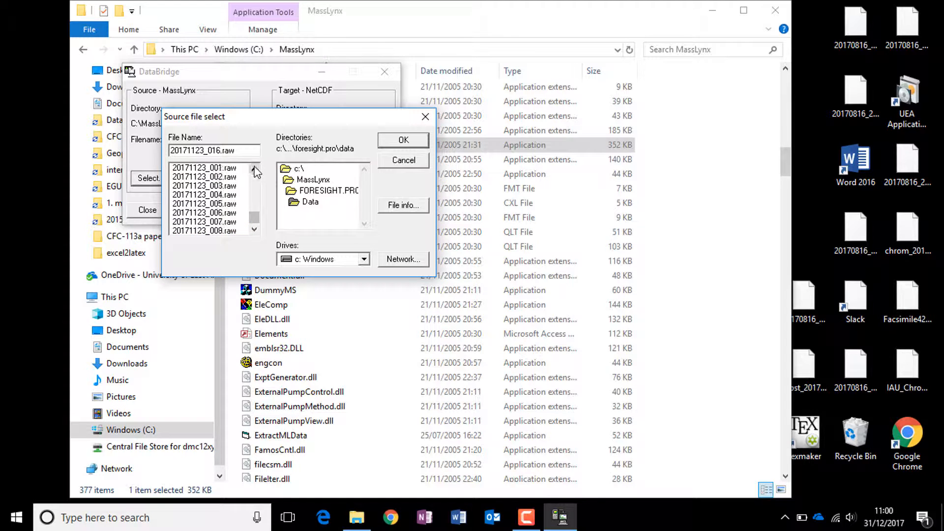
click(254, 170)
shift+click(229, 177)
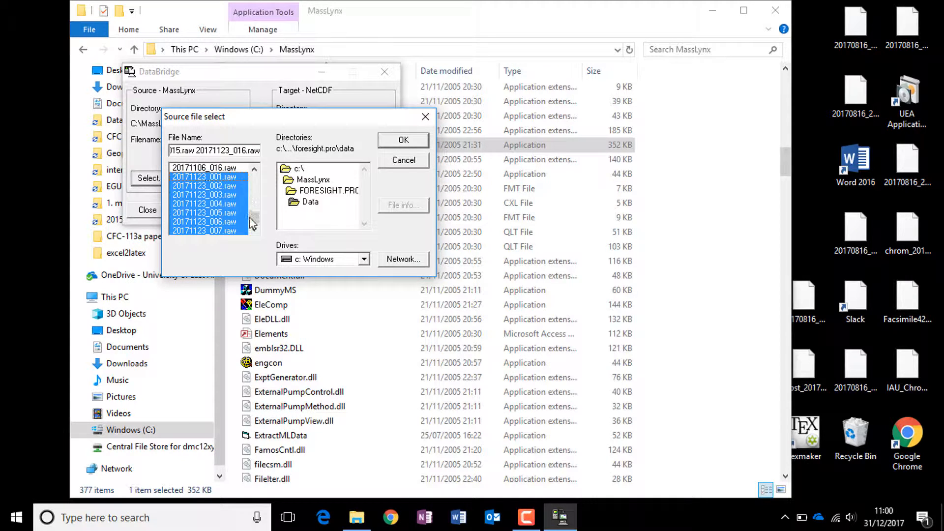
click(254, 230)
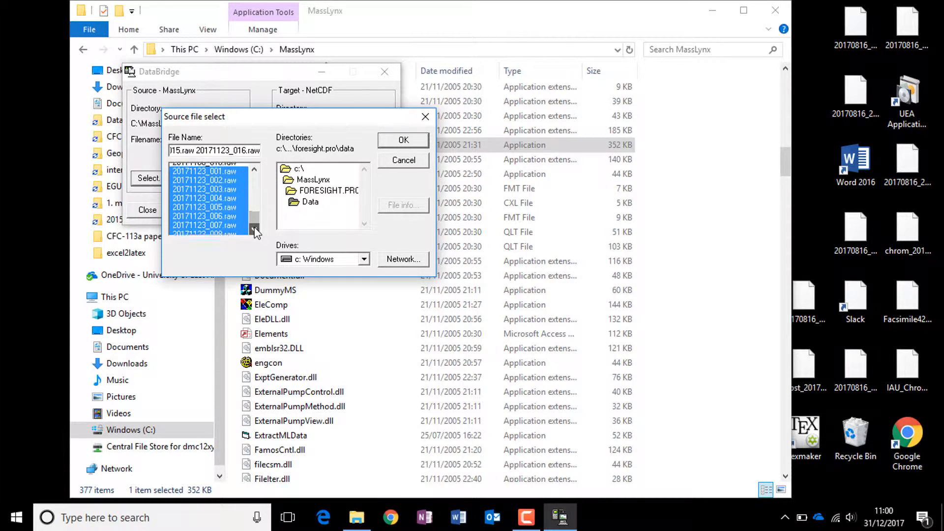
click(401, 140)
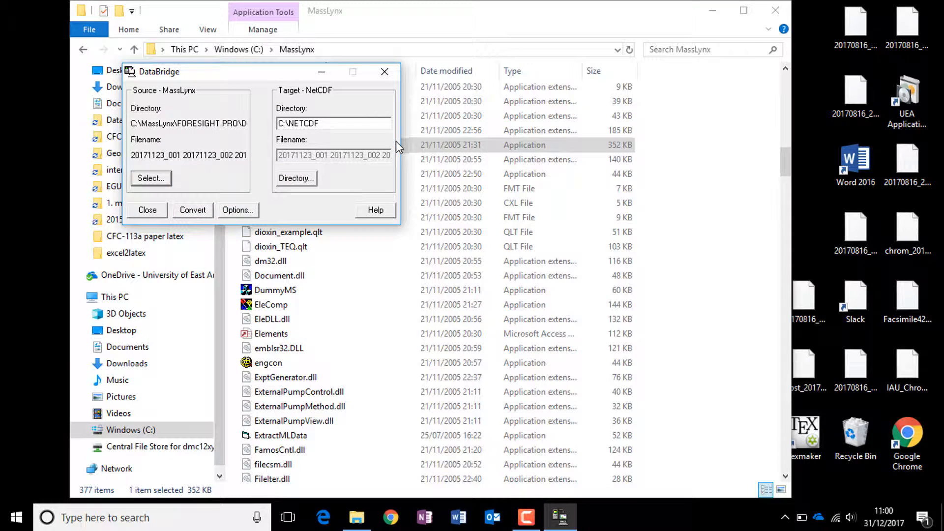
- Convert the chosen raw files to NetCDF with C:\NETCDF as the target directory, and close the converter
click(303, 182)
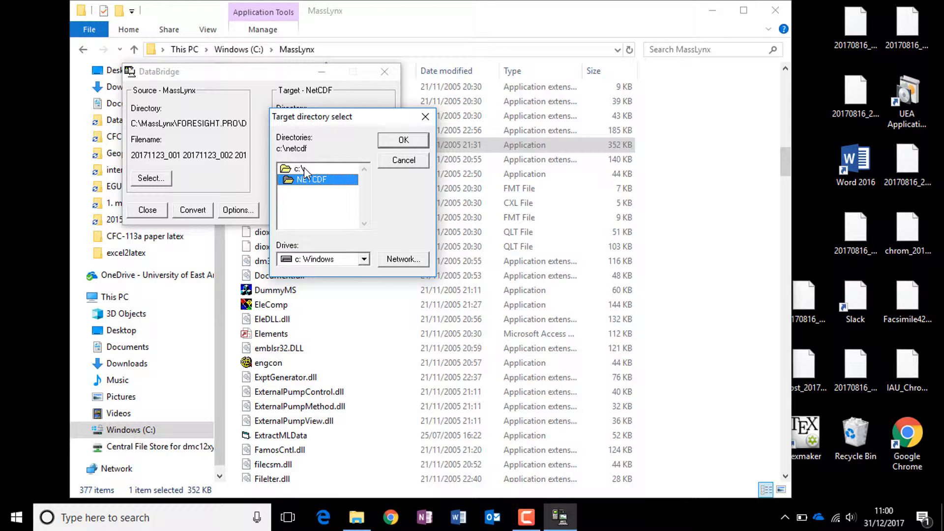
double_click(304, 167)
click(364, 224)
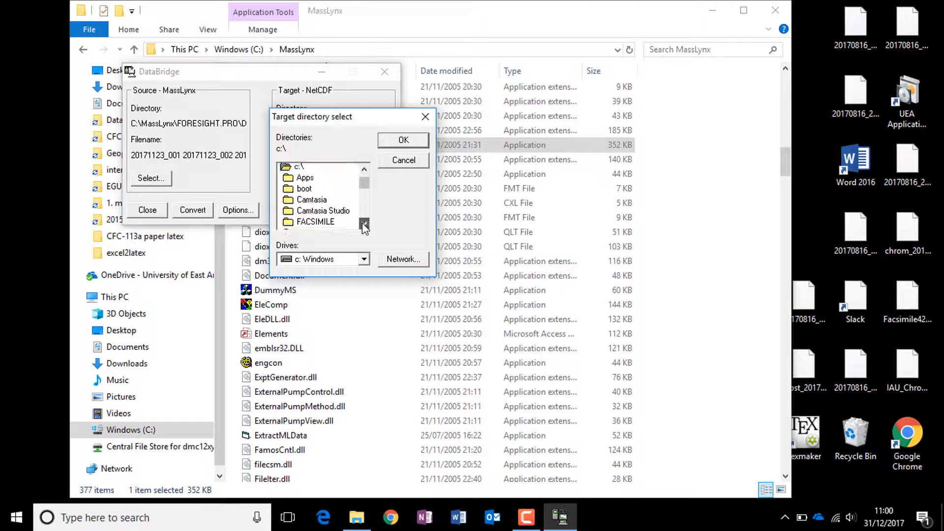
scroll(364, 224, down, 4)
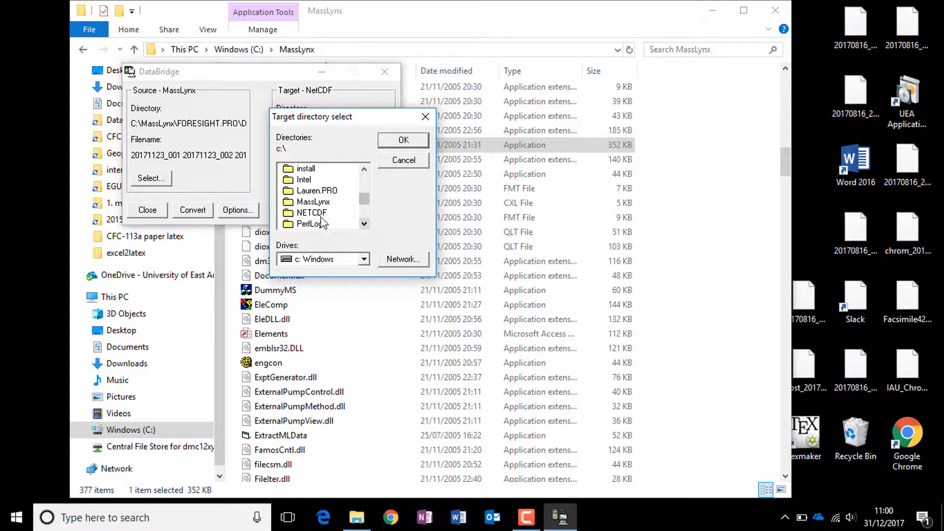
double_click(307, 213)
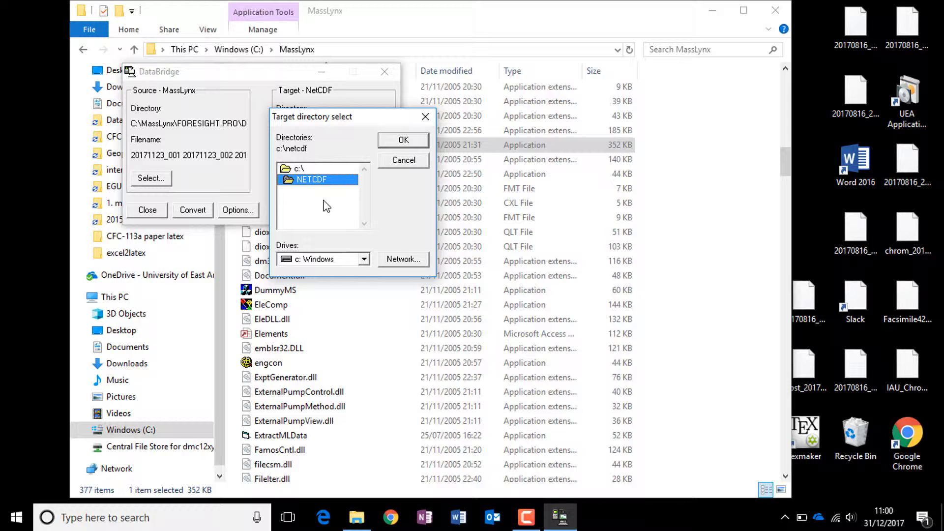
click(421, 140)
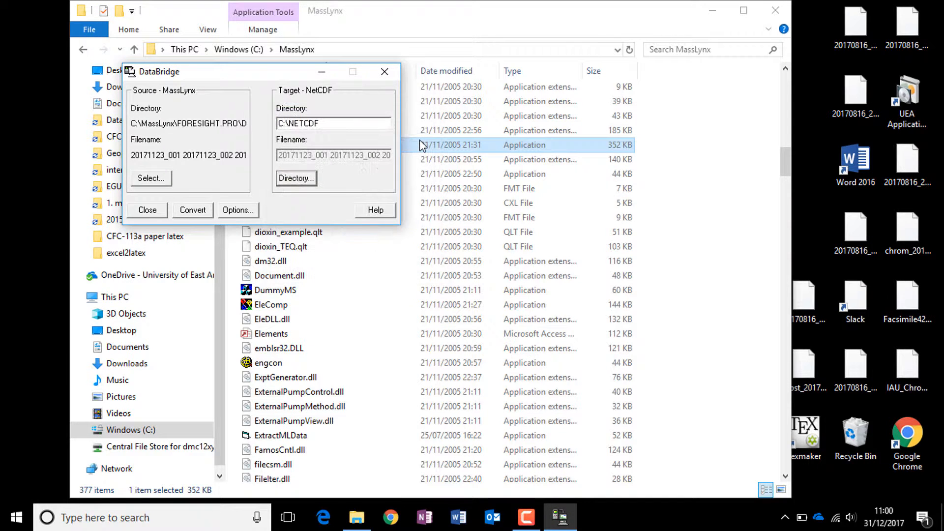
click(189, 212)
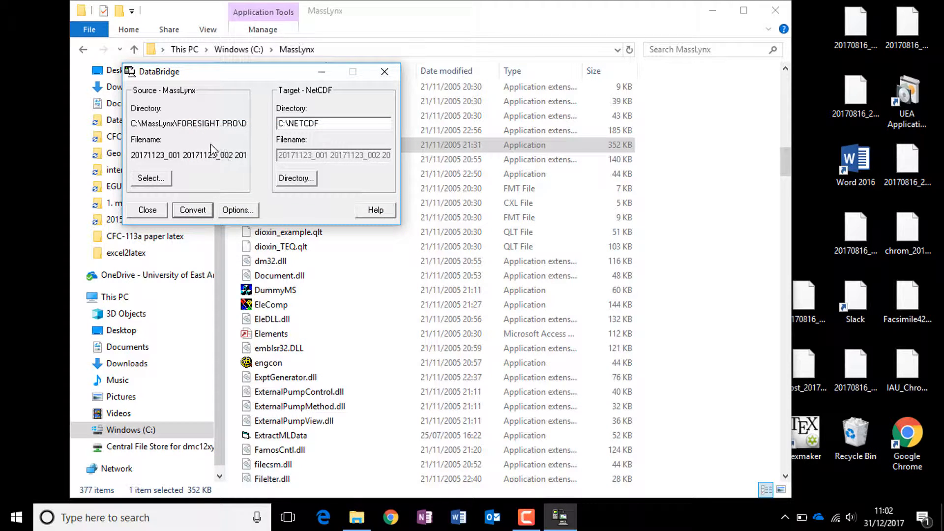
click(146, 210)
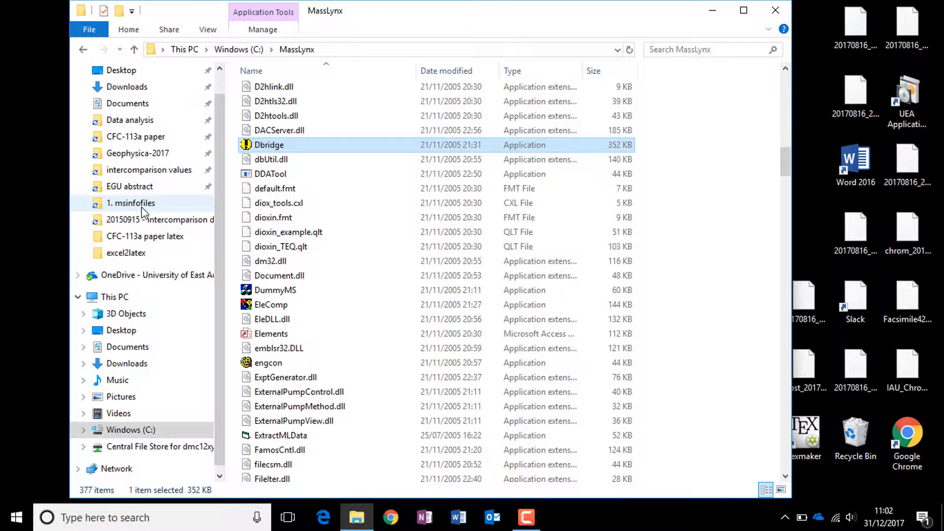
- Open the C:\NETCDF folder and sort it by date modified, newest first, to check the converted CDF files
click(231, 50)
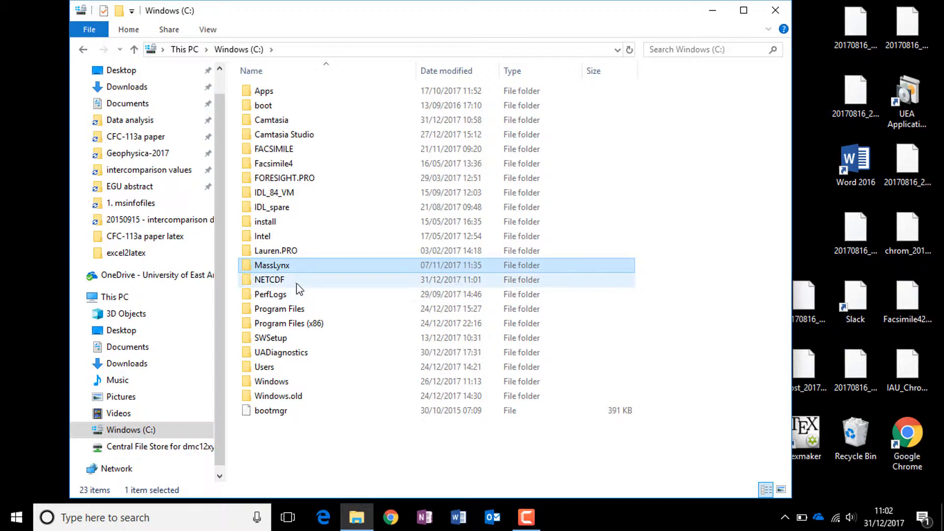
double_click(276, 279)
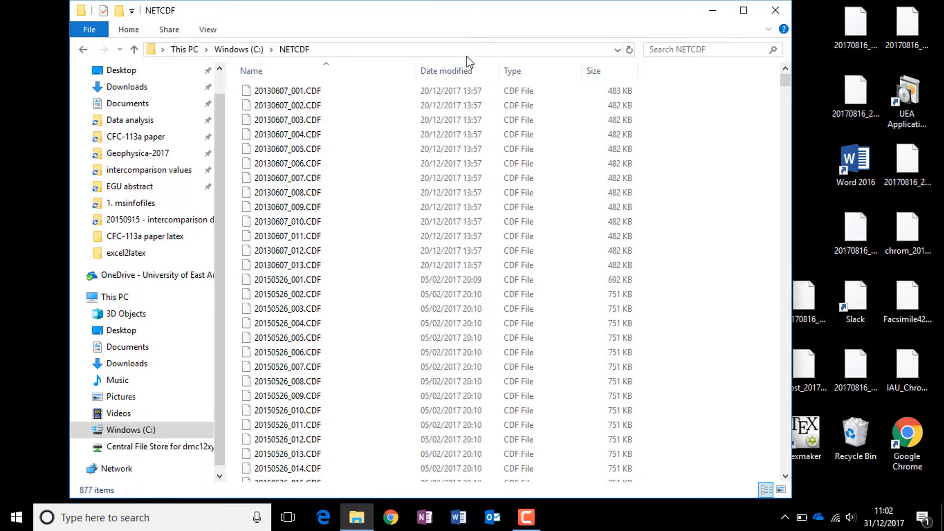
click(445, 71)
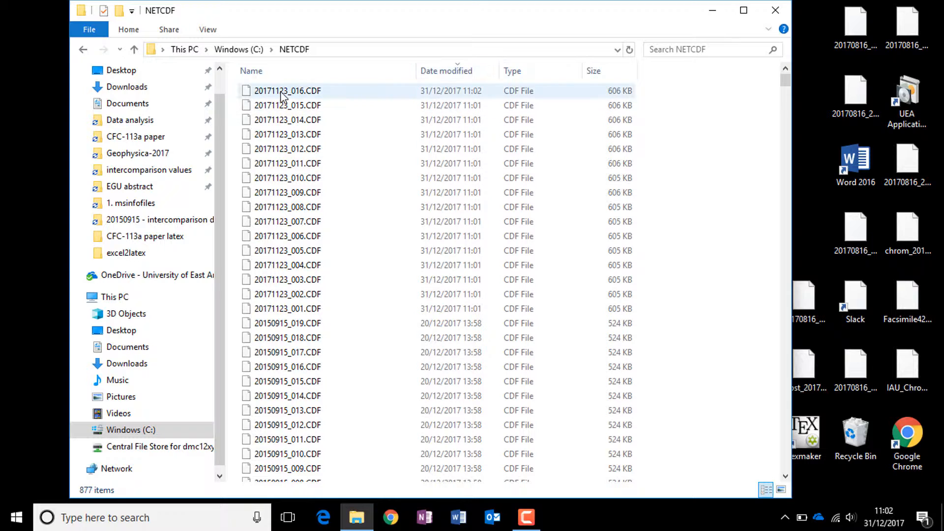